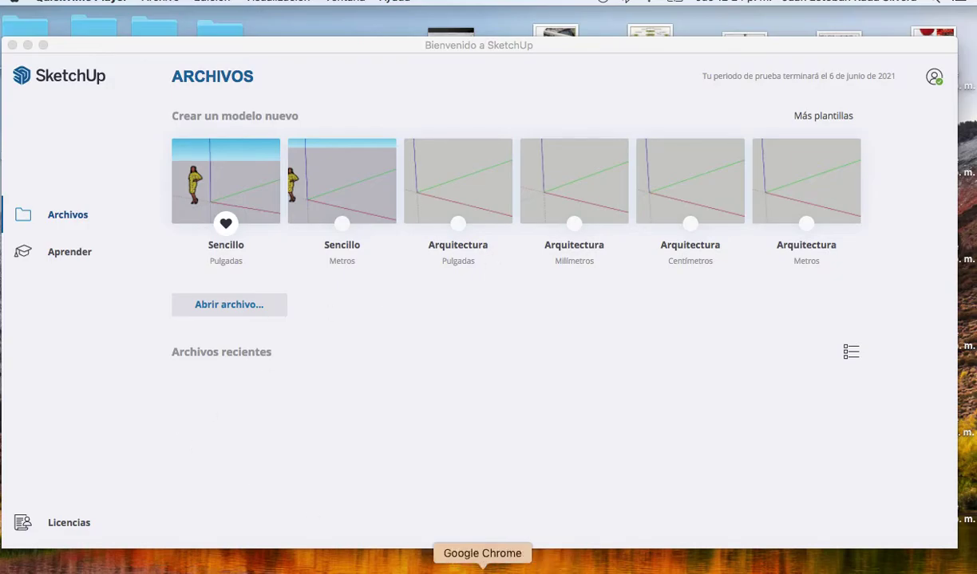
Go back to the SketchUp download page in the browser and highlight the SketchUp Make 2017 row.
click(482, 568)
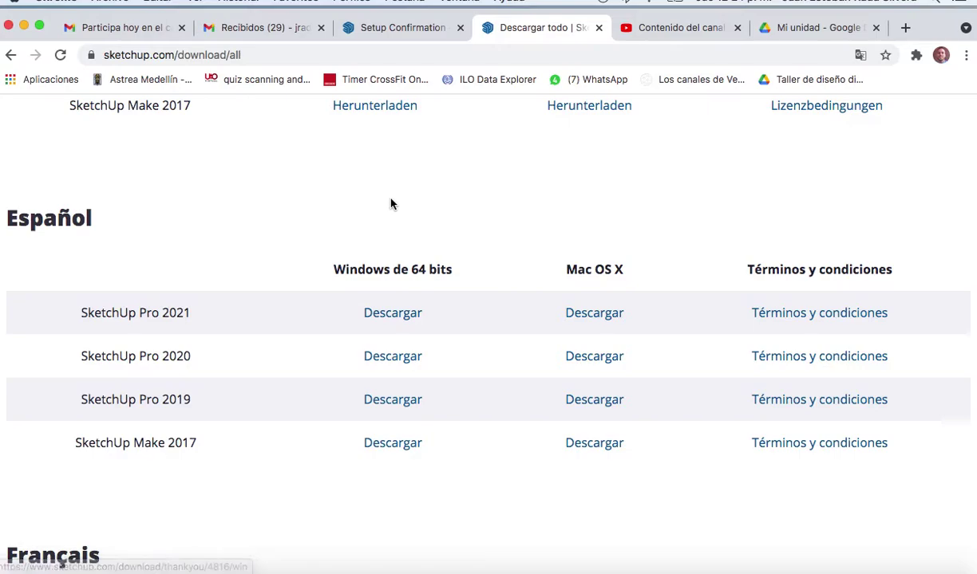
scroll(391, 204, up, 3)
scroll(391, 204, up, 5)
scroll(391, 205, up, 2)
scroll(391, 204, down, 2)
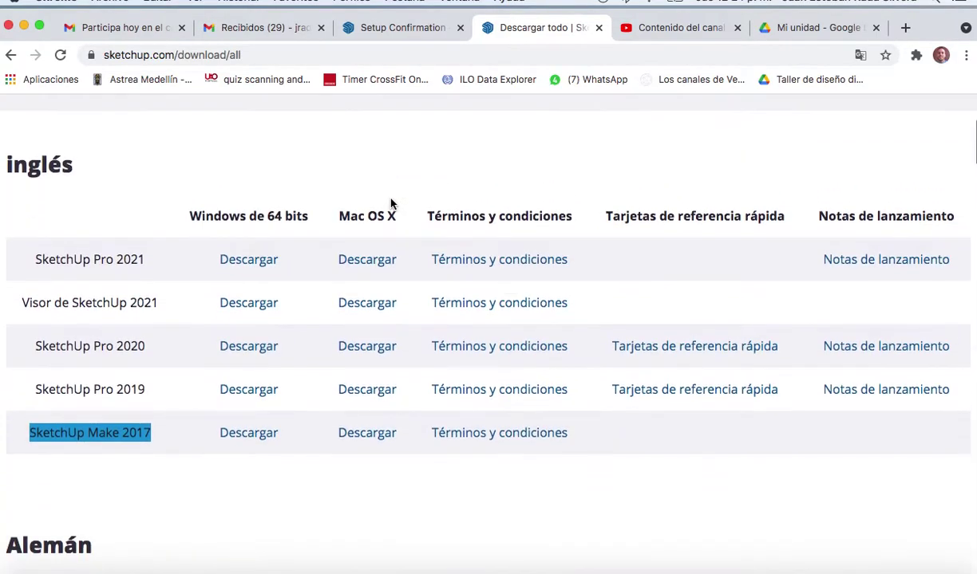
scroll(391, 204, down, 2)
scroll(392, 199, up, 2)
scroll(320, 231, down, 1)
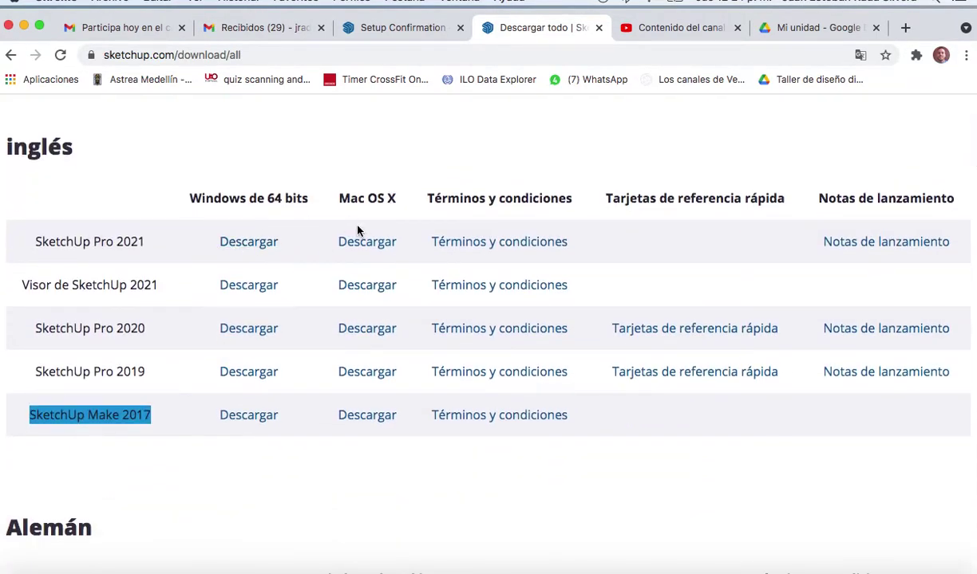
scroll(383, 315, down, 2)
click(76, 365)
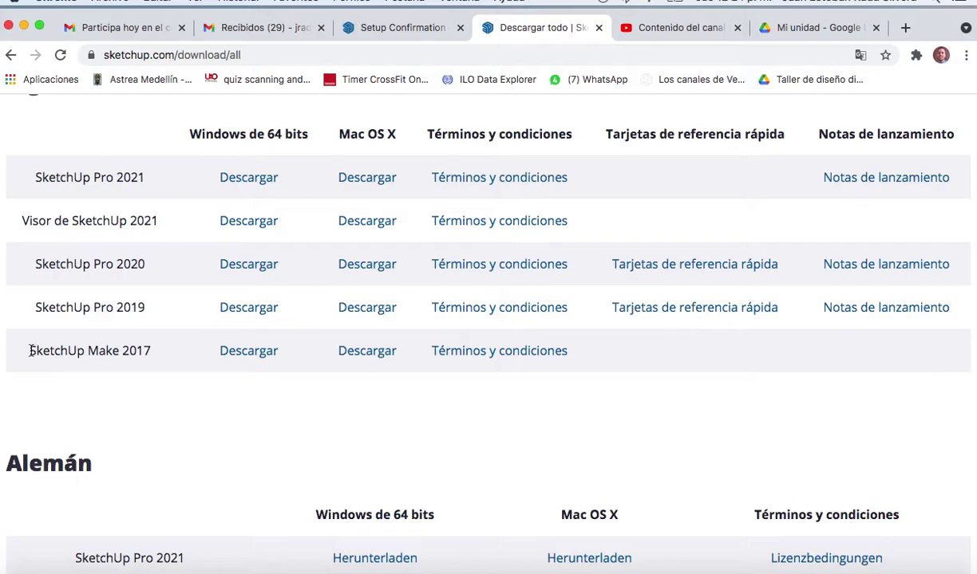
drag(29, 351, 579, 362)
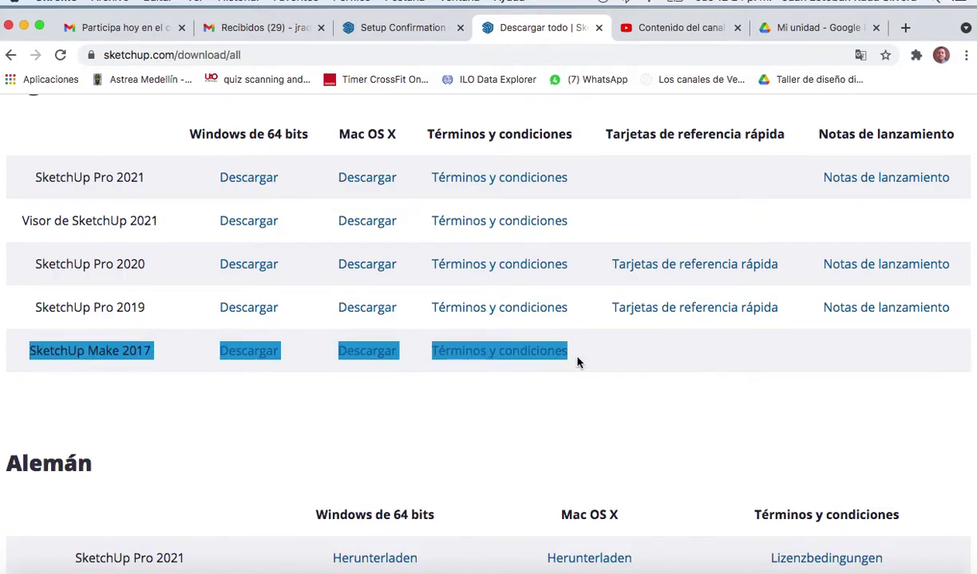
click(434, 422)
Scroll down the download page and highlight the Windows de 64 bits column heading.
scroll(435, 423, down, 1)
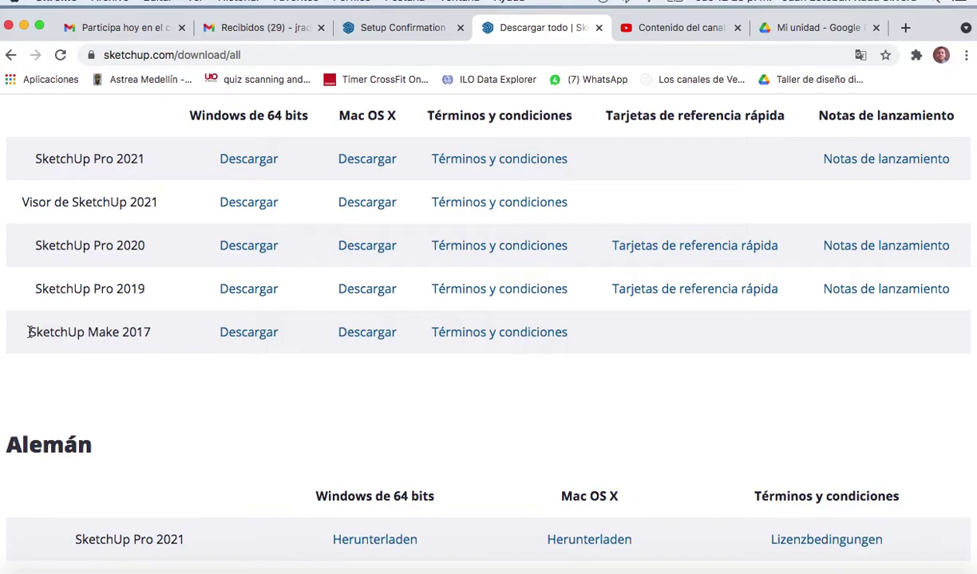
scroll(29, 332, down, 1)
scroll(28, 335, down, 3)
scroll(29, 336, down, 4)
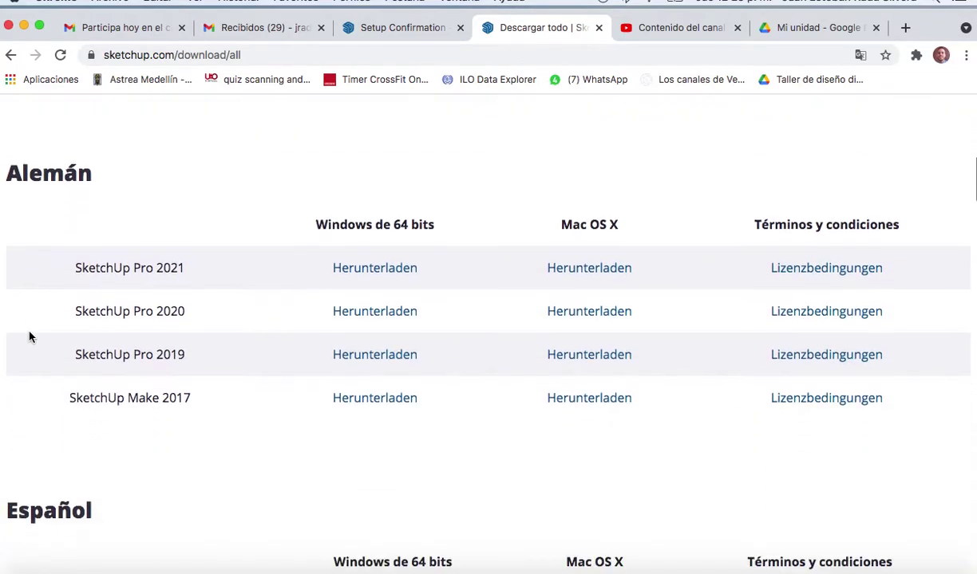
scroll(29, 337, up, 2)
scroll(28, 336, up, 4)
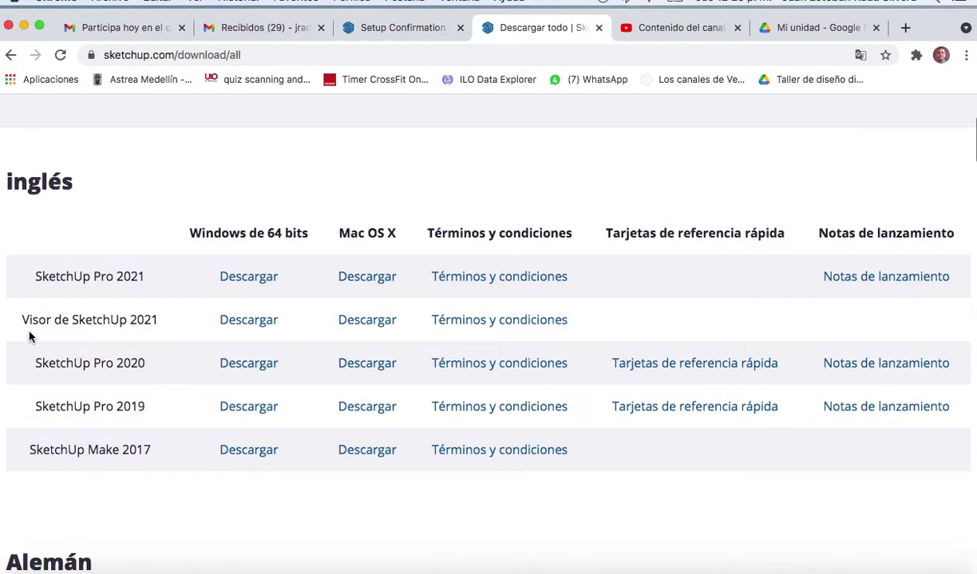
scroll(30, 336, down, 3)
scroll(29, 337, down, 4)
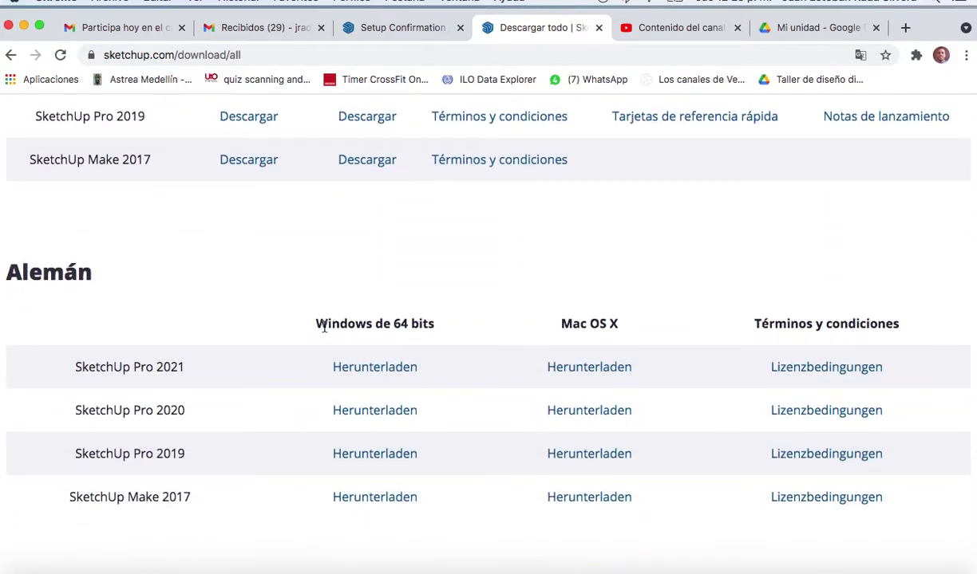
drag(323, 328, 465, 326)
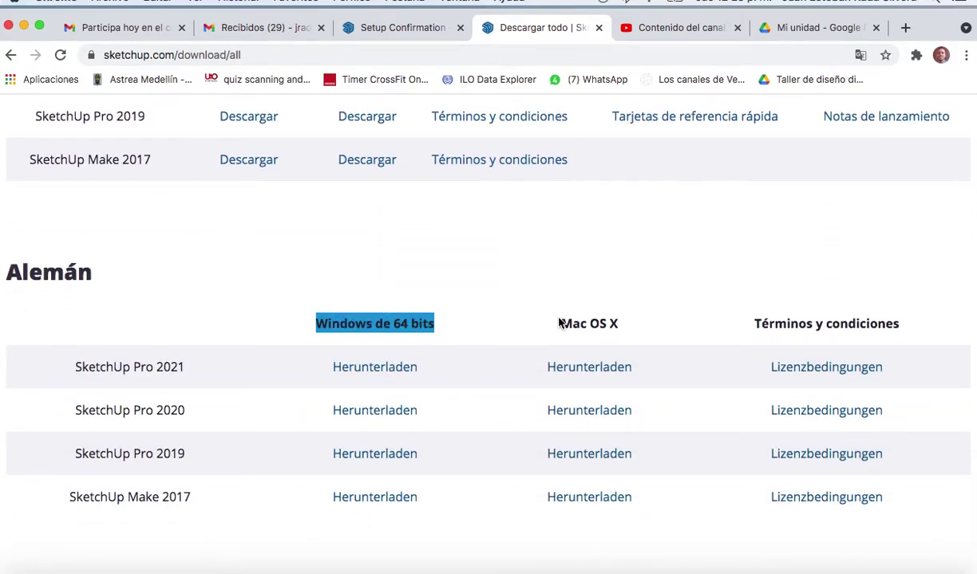
drag(558, 323, 628, 321)
click(472, 302)
Leave the browser and mark the Sencillo Metros template as the favourite in SketchUp.
scroll(472, 302, down, 1)
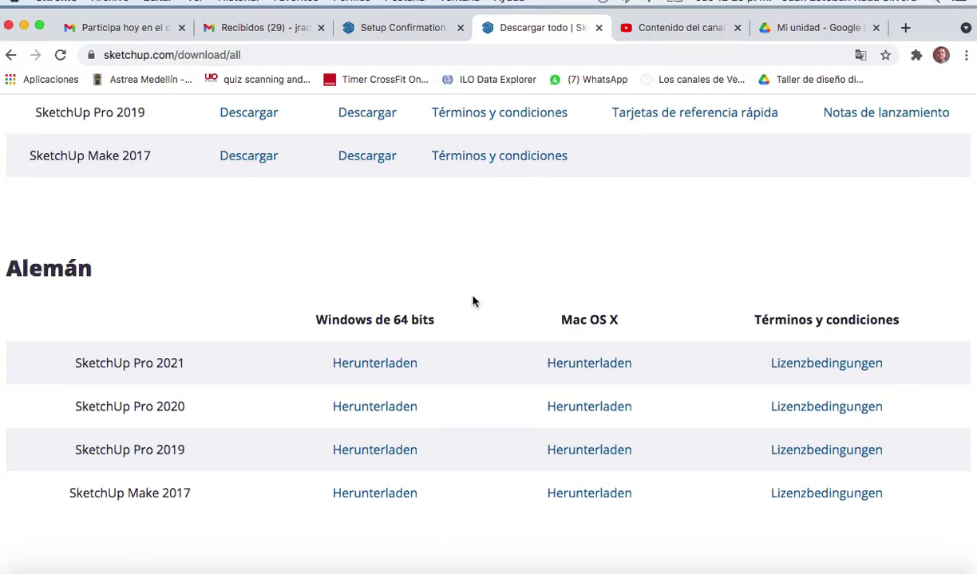
scroll(473, 302, down, 5)
scroll(472, 302, down, 6)
scroll(472, 301, down, 3)
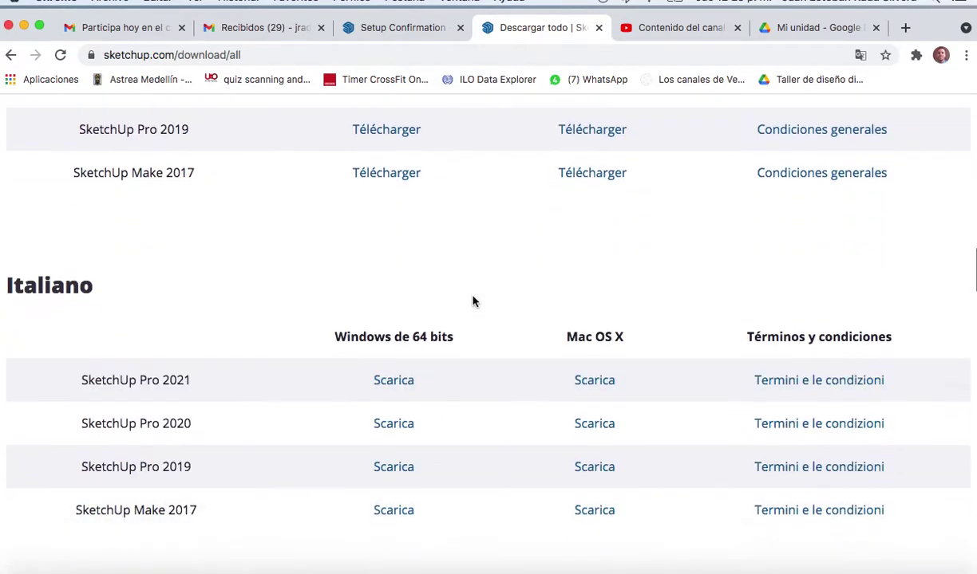
scroll(473, 301, down, 4)
scroll(472, 301, down, 4)
scroll(473, 302, up, 15)
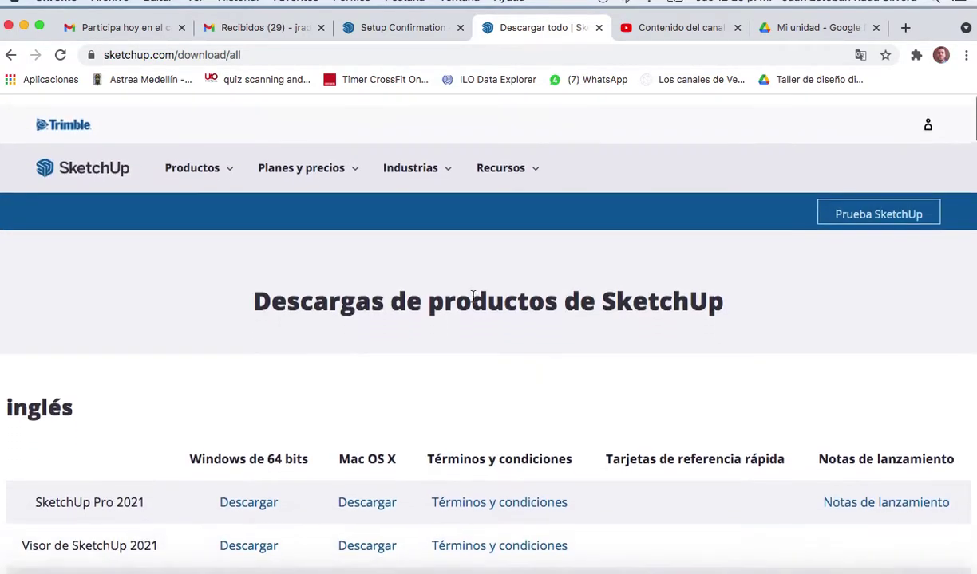
scroll(472, 301, down, 8)
scroll(472, 302, up, 8)
scroll(472, 302, down, 1)
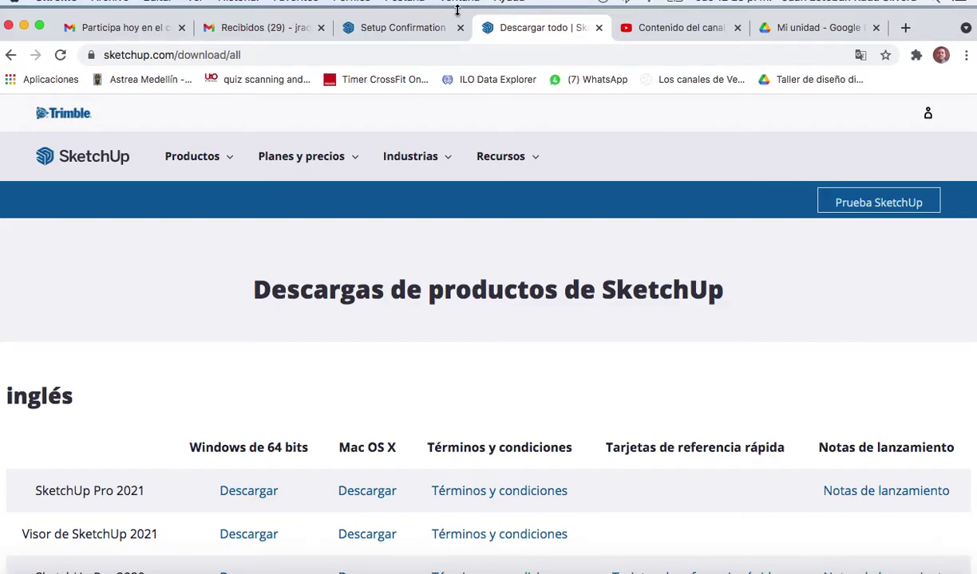
click(24, 27)
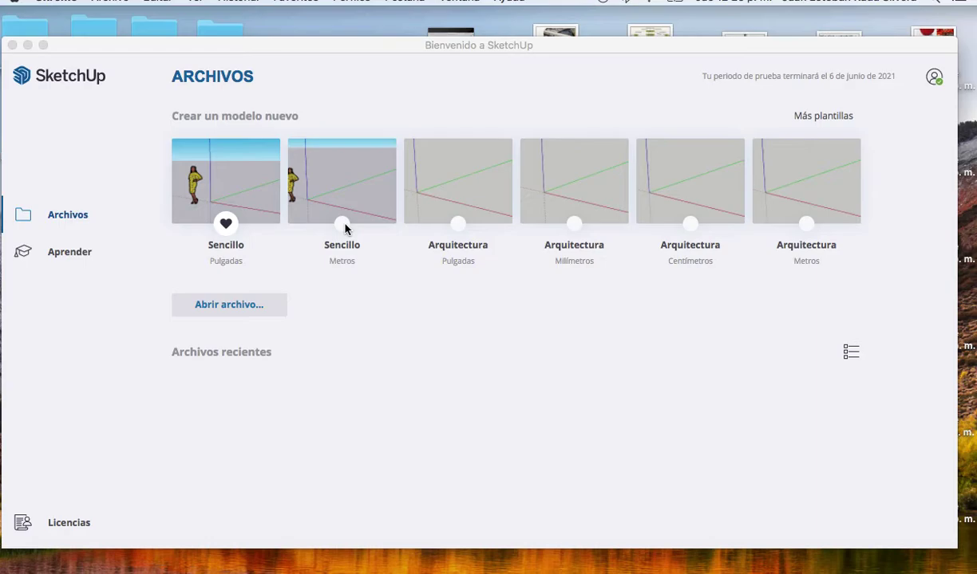
click(342, 224)
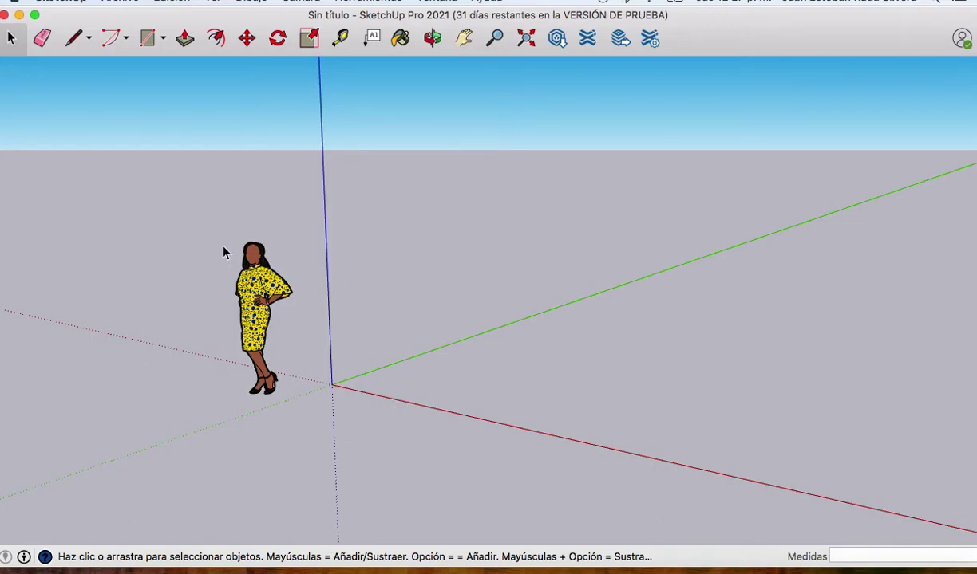
Select the standing woman figure twice, deselecting it each time.
drag(212, 233, 641, 375)
drag(118, 137, 549, 416)
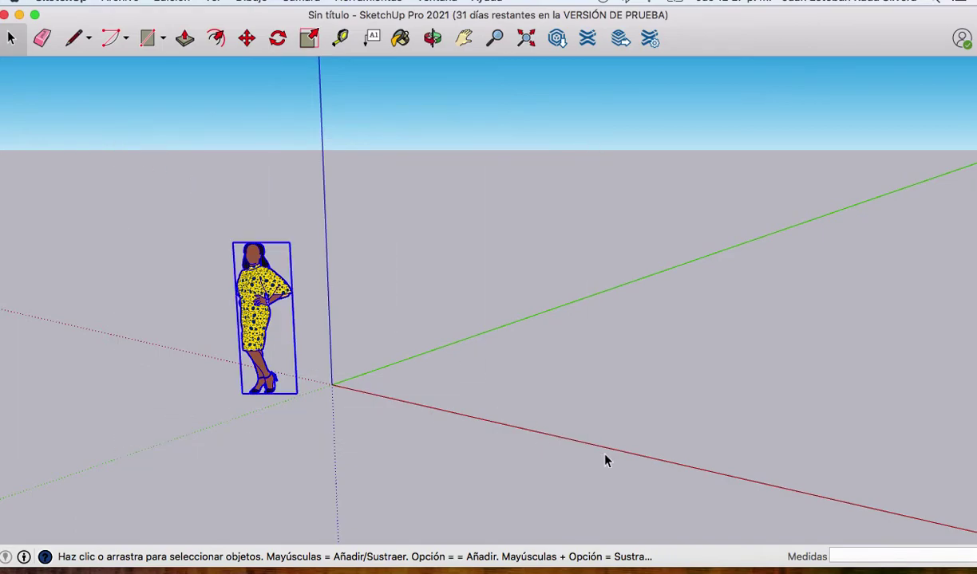
click(182, 225)
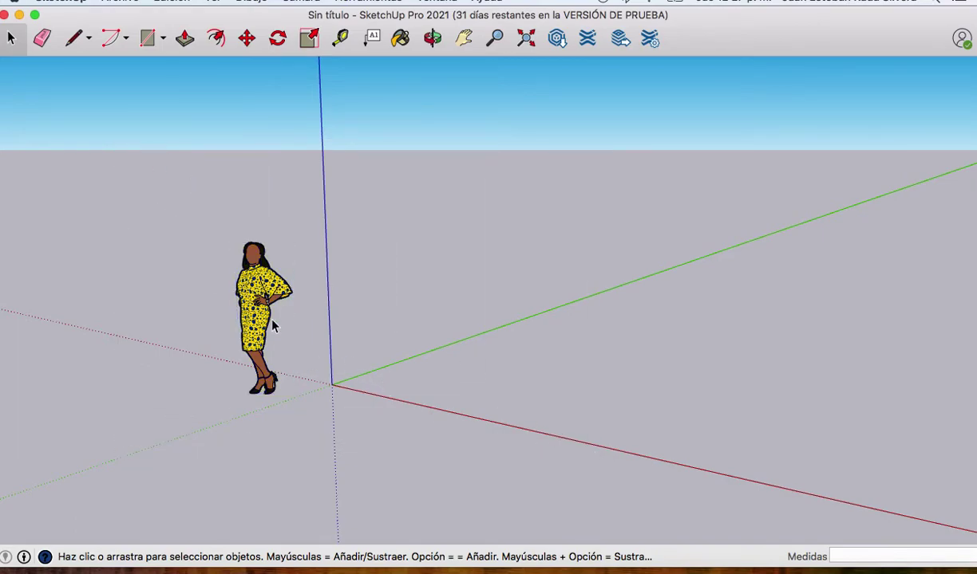
drag(200, 241, 345, 477)
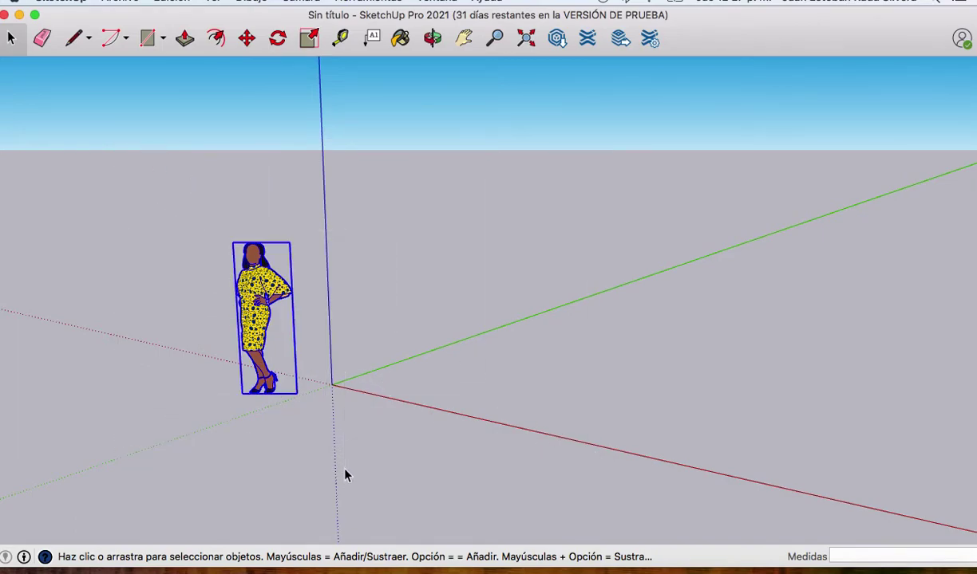
click(589, 369)
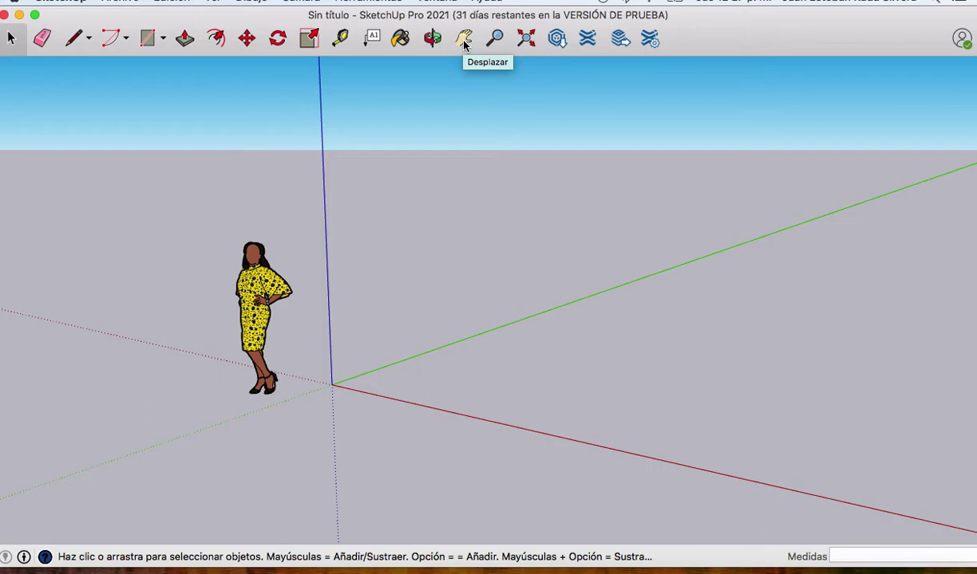
Pan the view up-right, then lower-left, and bring the figure back near the centre.
click(463, 45)
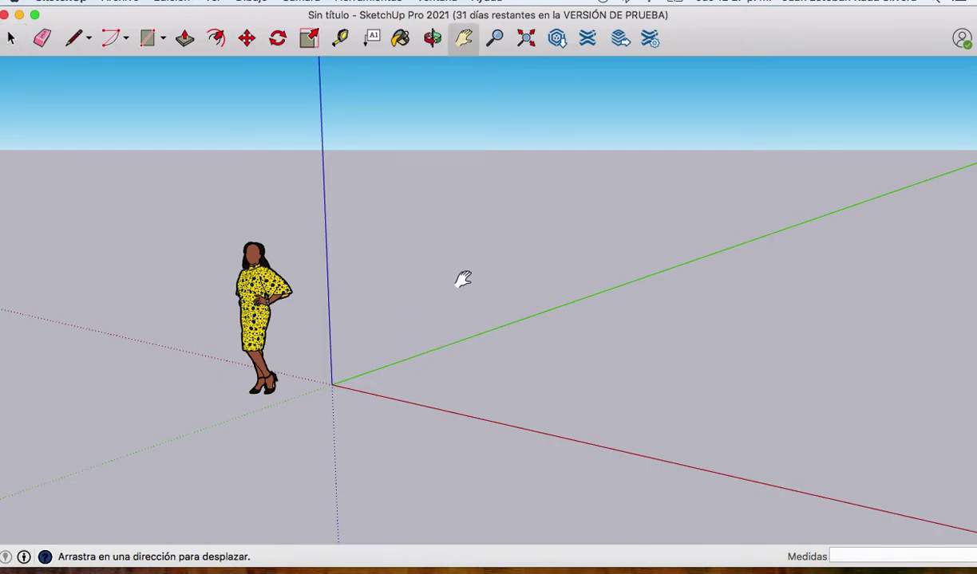
mouse_move(235, 315)
mouse_down()
mouse_move(363, 180)
mouse_move(303, 102)
mouse_up()
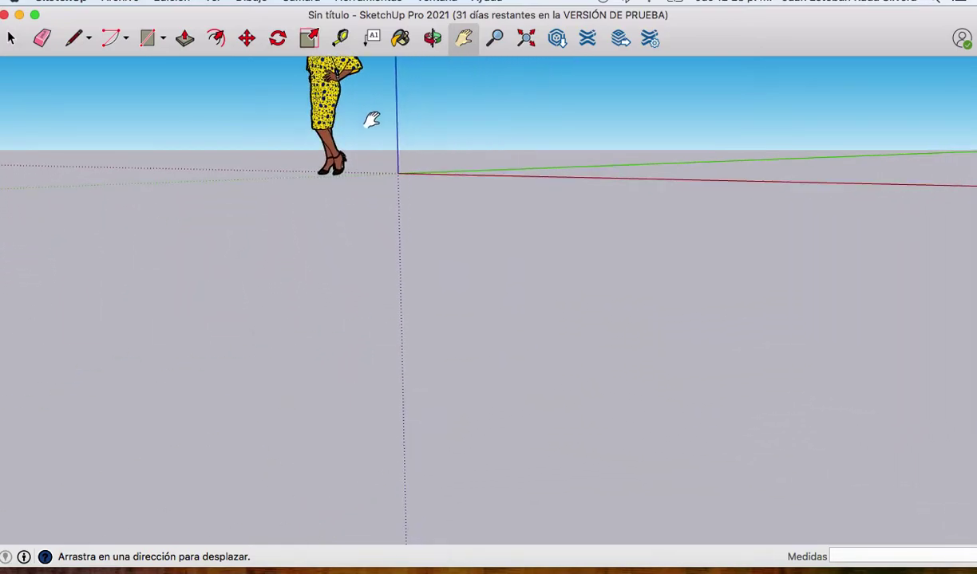
mouse_move(373, 119)
mouse_down()
mouse_move(419, 523)
mouse_move(337, 363)
mouse_move(215, 350)
mouse_up()
mouse_move(607, 342)
mouse_down()
mouse_move(517, 290)
mouse_move(796, 316)
mouse_move(824, 338)
mouse_up()
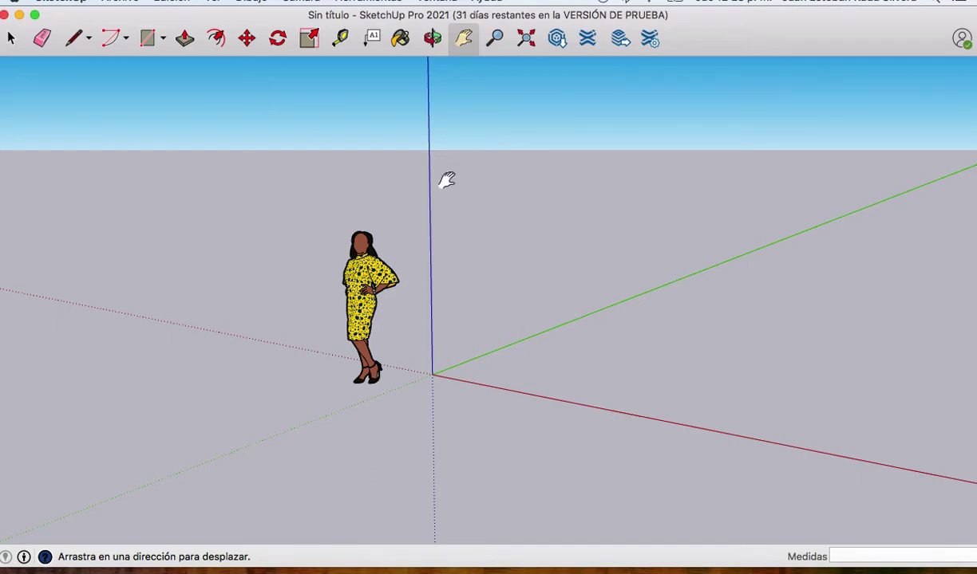
Orbit around the figure until the red axis rises right, then pan her toward the right.
click(431, 40)
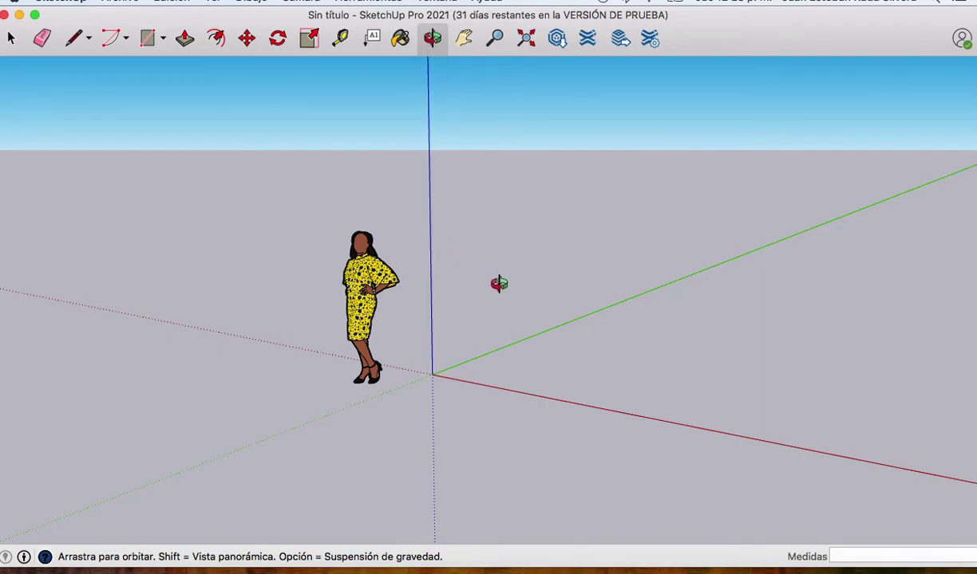
drag(388, 277, 646, 264)
mouse_move(351, 263)
mouse_down()
mouse_move(552, 283)
mouse_move(647, 325)
mouse_up()
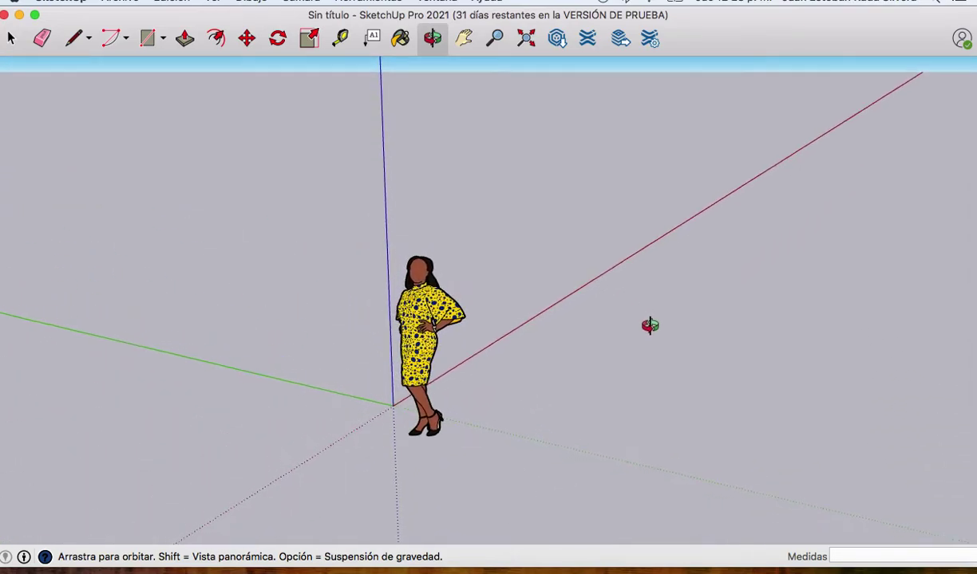
click(464, 40)
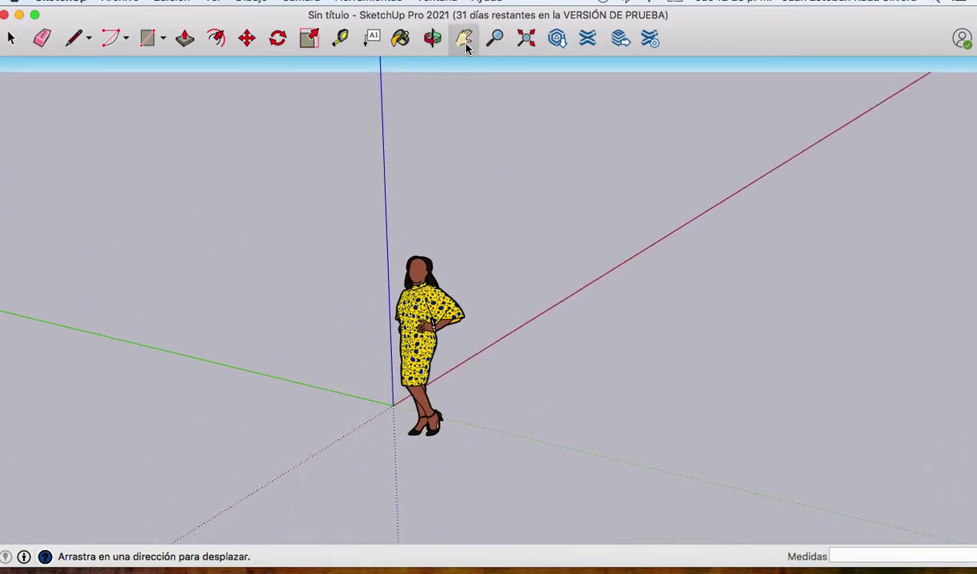
mouse_move(287, 269)
mouse_down()
mouse_move(491, 257)
mouse_move(612, 214)
mouse_up()
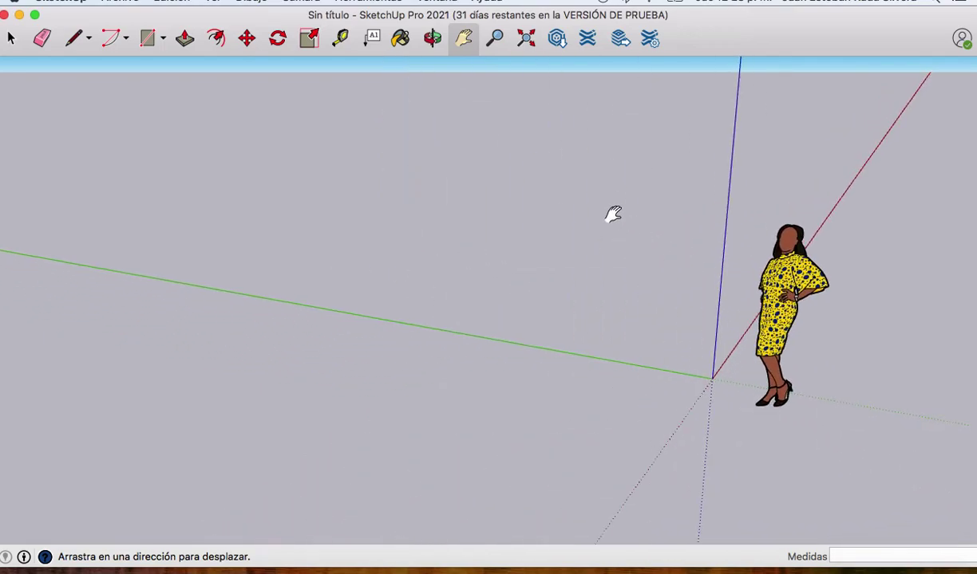
Orbit to a new angle and pan the figure toward the lower centre and lower right.
click(431, 38)
mouse_move(431, 141)
mouse_down()
mouse_move(662, 273)
mouse_move(567, 137)
mouse_move(388, 149)
mouse_up()
click(465, 38)
drag(633, 148, 432, 359)
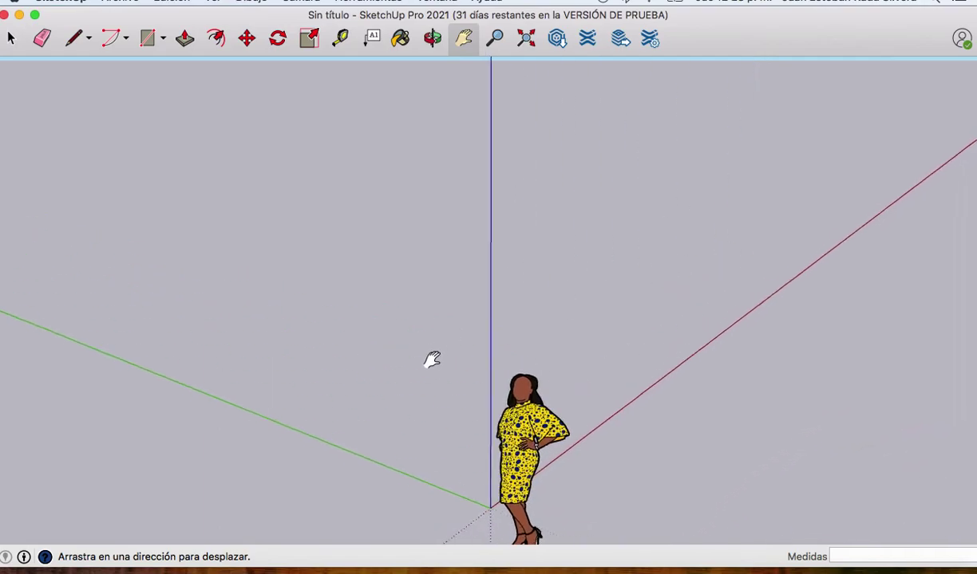
drag(645, 248, 436, 196)
drag(348, 231, 626, 217)
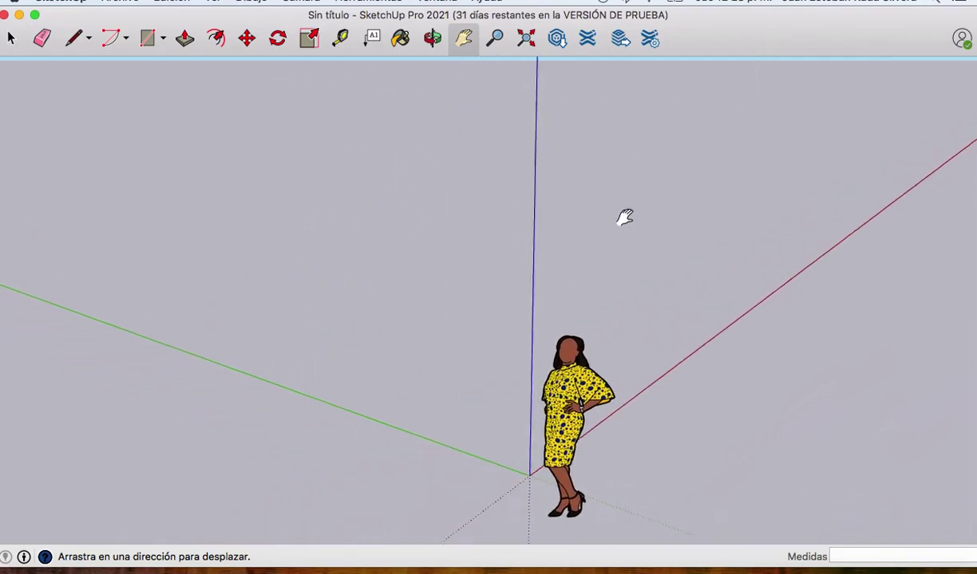
drag(303, 211, 597, 246)
Orbit until the horizon and sky reappear behind a close front view of the figure.
click(432, 39)
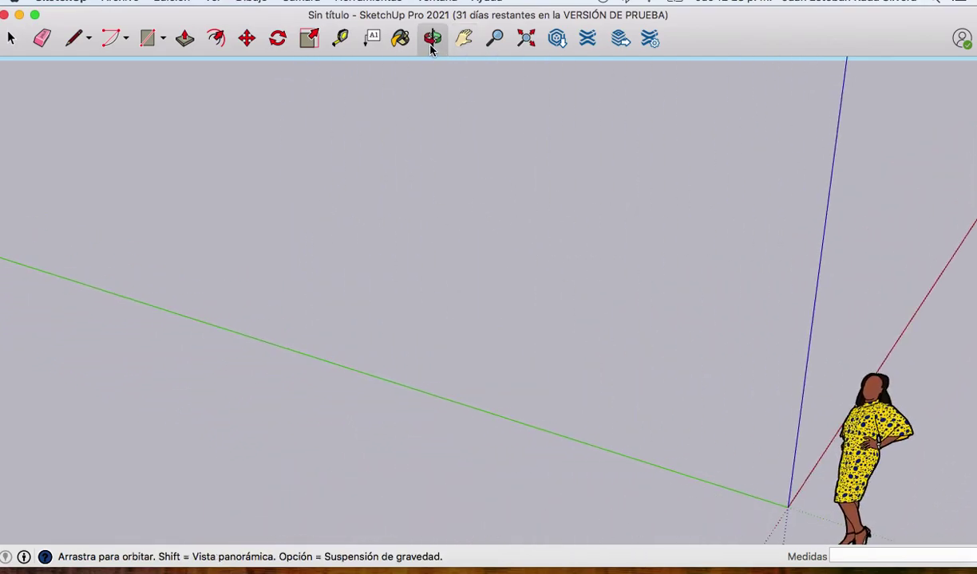
mouse_move(706, 220)
mouse_down()
mouse_move(545, 218)
mouse_move(366, 199)
mouse_up()
mouse_move(718, 307)
mouse_down()
mouse_move(698, 252)
mouse_move(718, 292)
mouse_up()
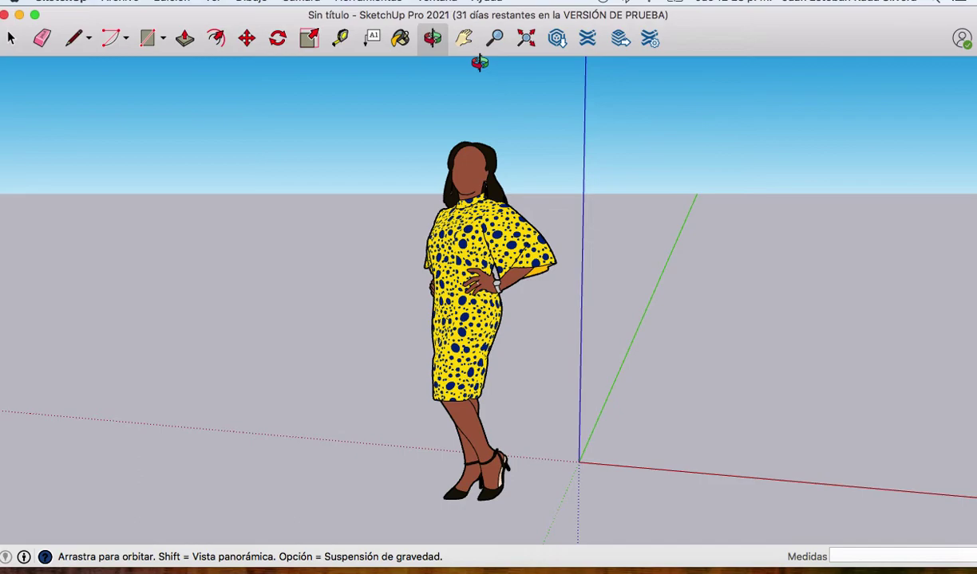
Zoom in and out on the figure, ending with her smaller in the view.
click(497, 40)
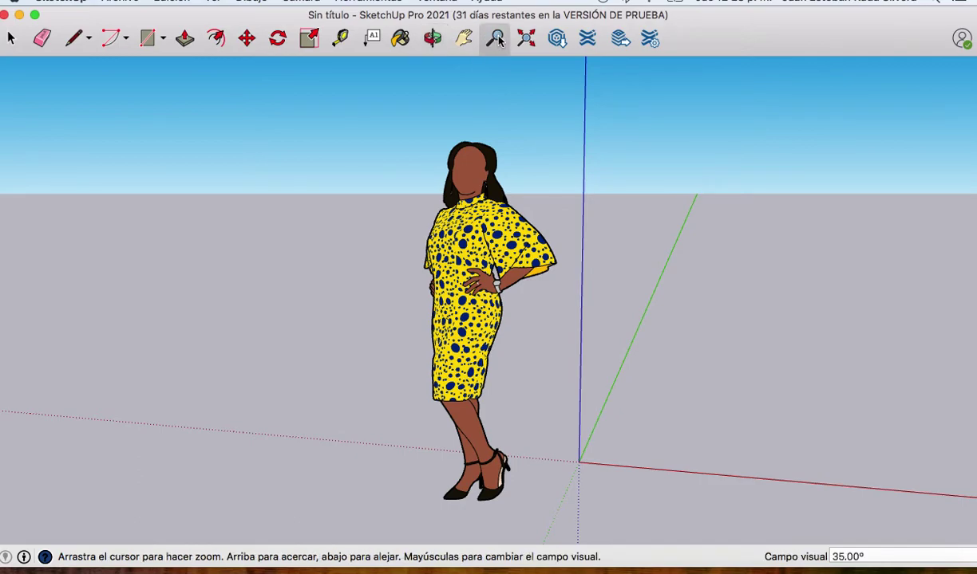
drag(526, 341, 537, 383)
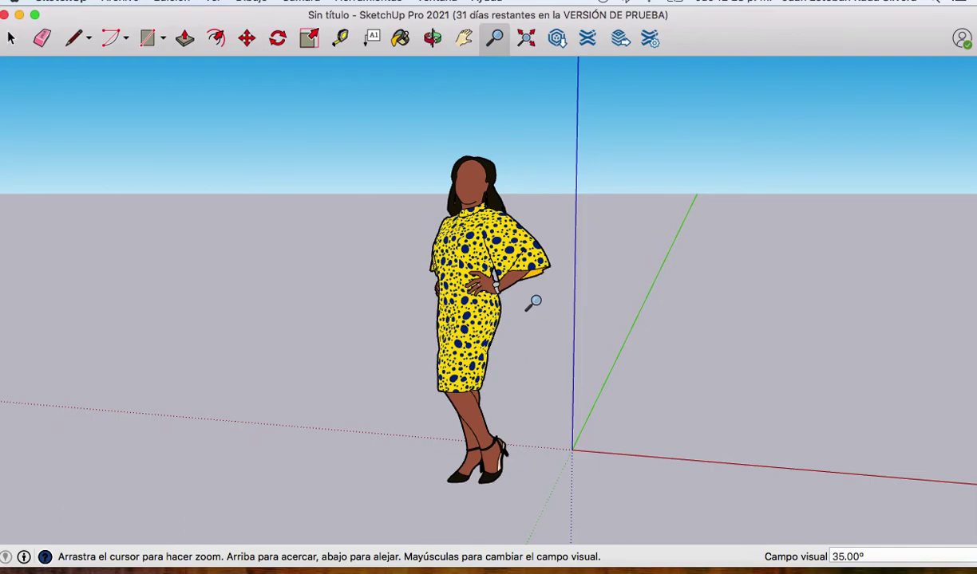
mouse_move(534, 303)
mouse_down()
mouse_move(538, 197)
mouse_move(552, 481)
mouse_move(531, 531)
mouse_up()
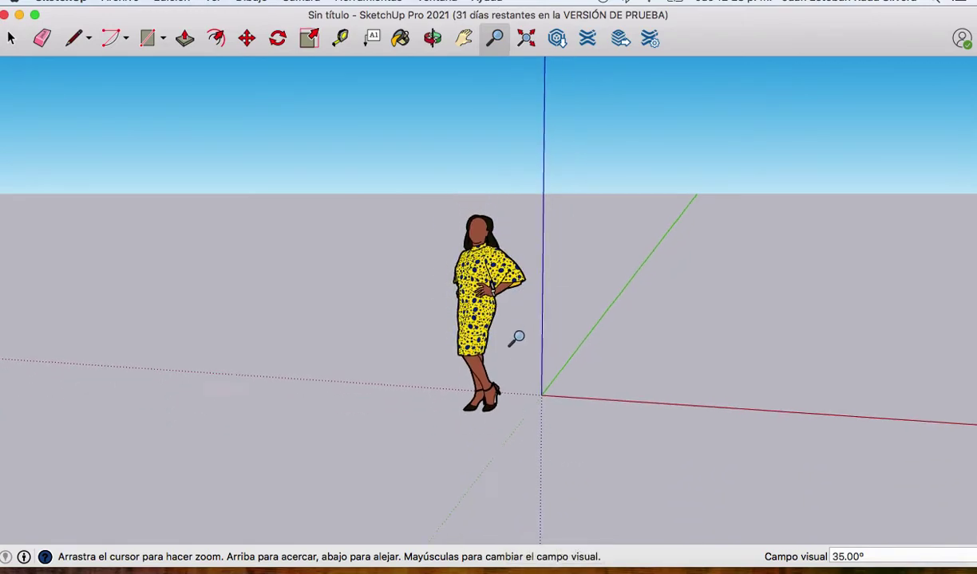
drag(516, 337, 524, 566)
drag(505, 424, 518, 139)
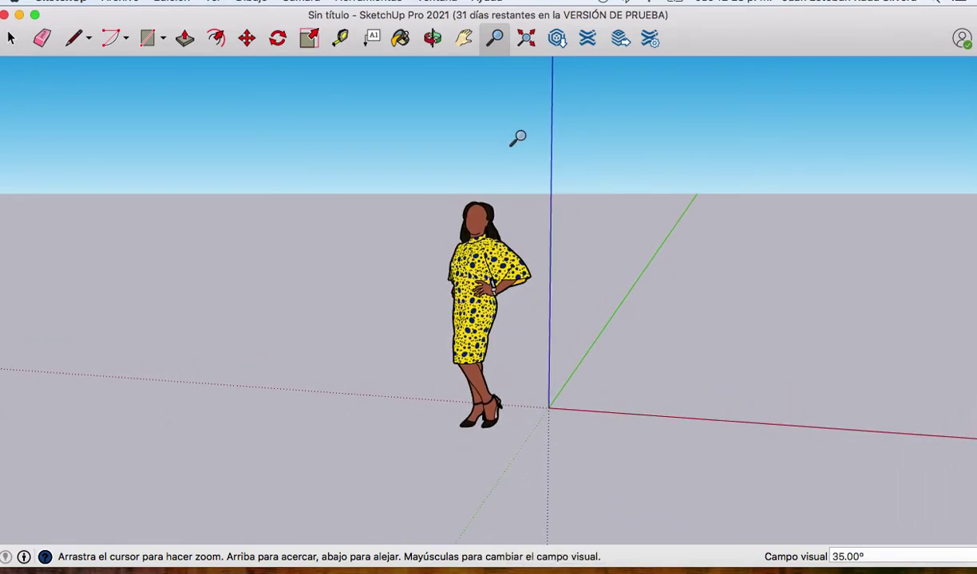
mouse_move(510, 333)
mouse_down()
mouse_move(510, 239)
mouse_move(501, 509)
mouse_move(511, 378)
mouse_up()
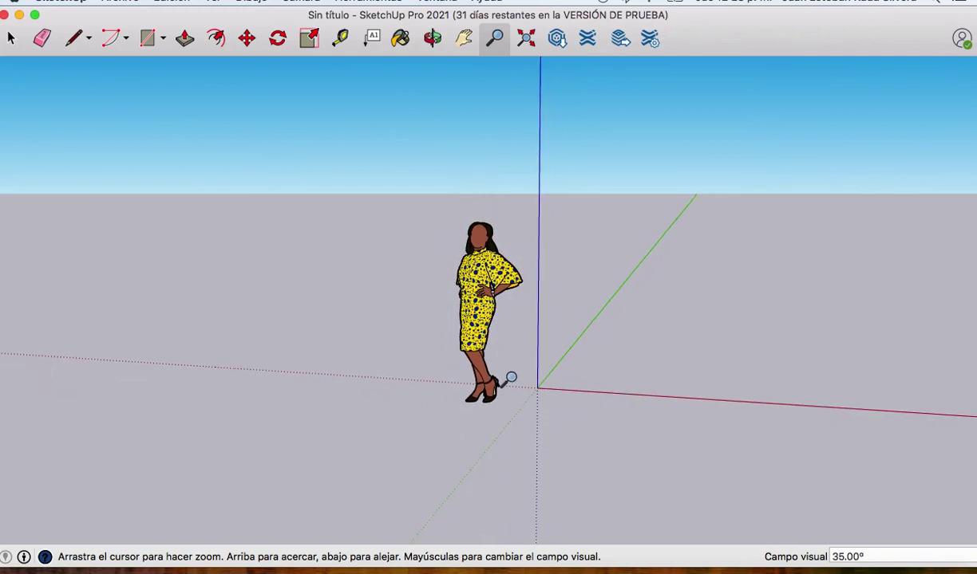
drag(508, 307, 508, 510)
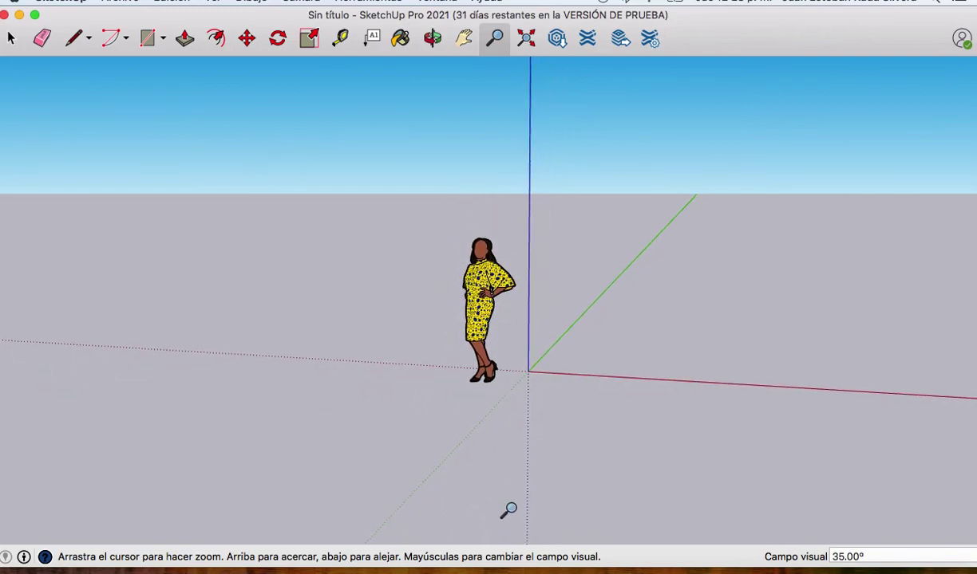
Orbit the view until the sky disappears and the red axis runs level.
click(463, 42)
click(432, 38)
mouse_move(480, 216)
mouse_down()
mouse_move(534, 224)
mouse_move(693, 288)
mouse_move(621, 203)
mouse_move(558, 217)
mouse_move(589, 277)
mouse_move(581, 287)
mouse_move(573, 277)
mouse_up()
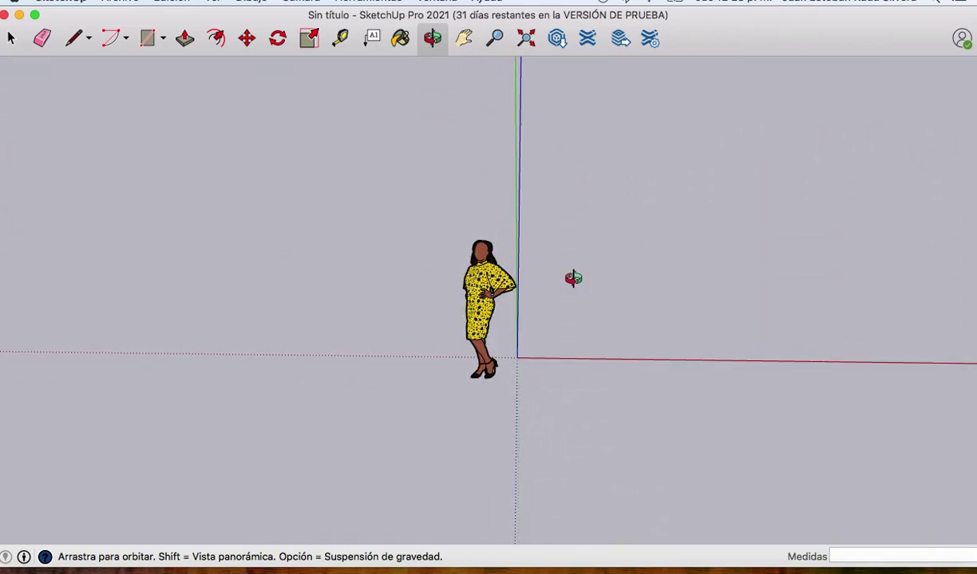